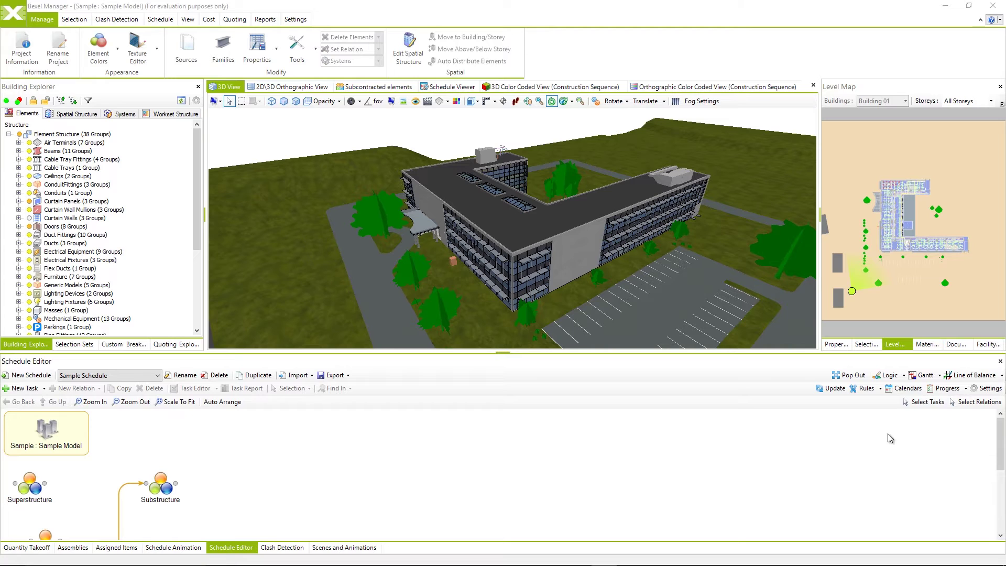
- Switch the Sample Schedule from the logic diagram to the Gantt chart view
{"action": "left_click", "coordinate": [925, 377]}
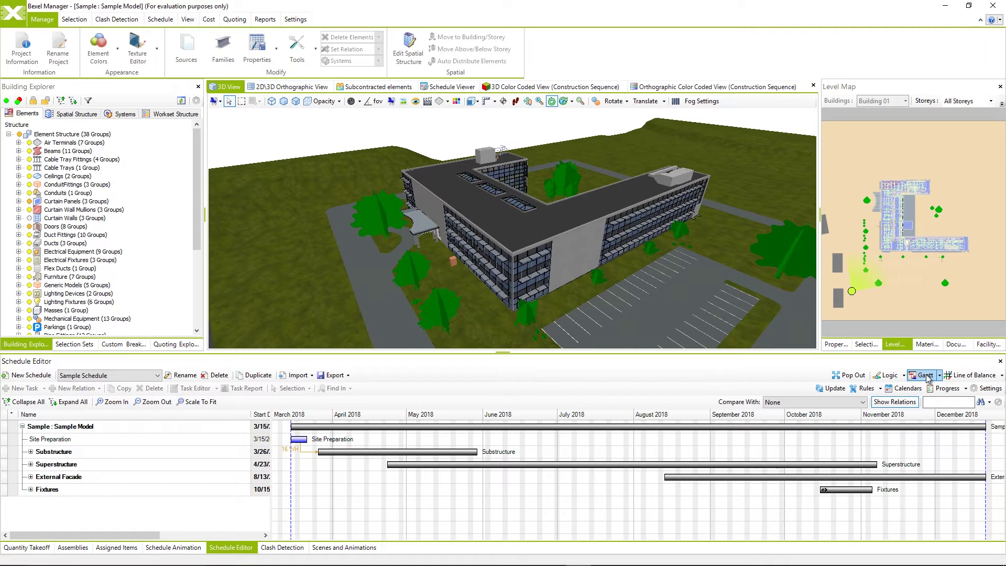
- In Schedule Settings, keep Monday as the First Day of Week on the Time tab
{"action": "left_click", "coordinate": [983, 390]}
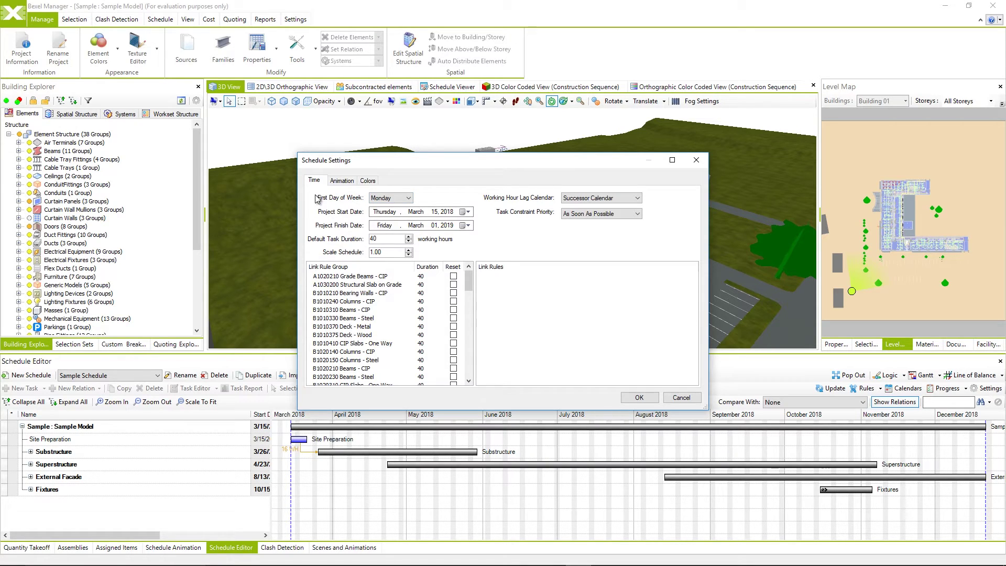
{"action": "left_click", "coordinate": [409, 199]}
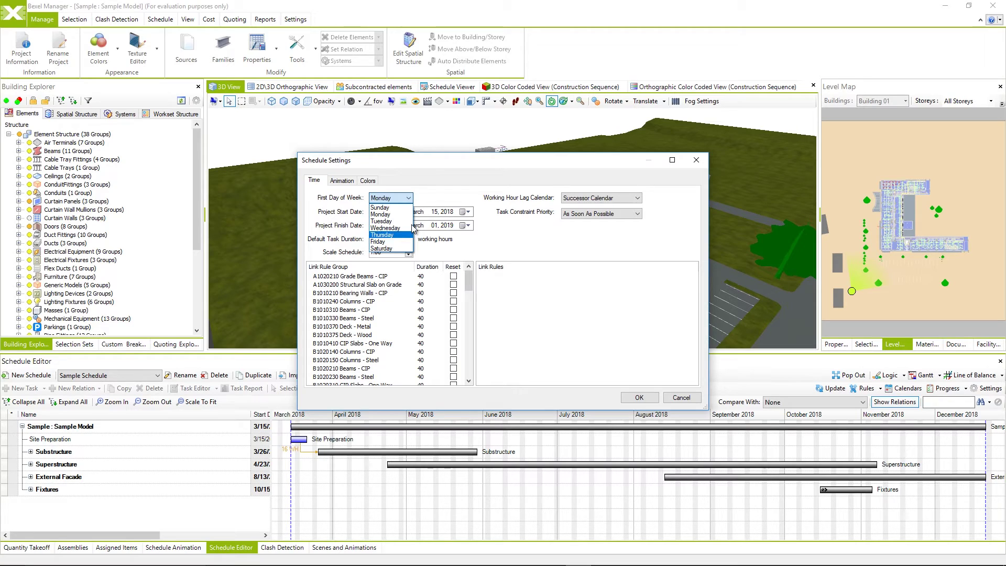
{"action": "left_click", "coordinate": [435, 200]}
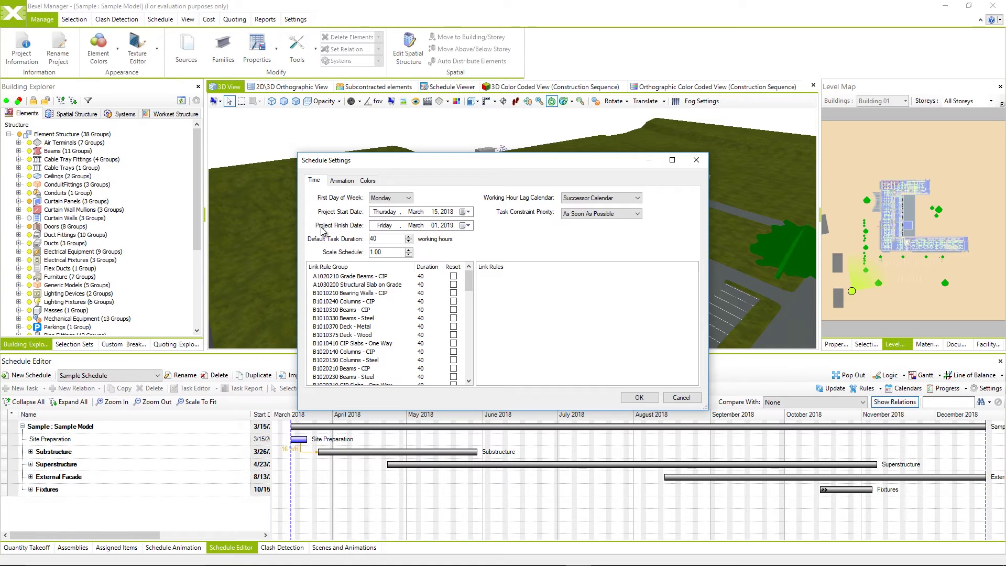
{"action": "left_click", "coordinate": [414, 213]}
{"action": "left_click", "coordinate": [438, 213]}
{"action": "left_click", "coordinate": [449, 213]}
{"action": "left_click", "coordinate": [469, 212]}
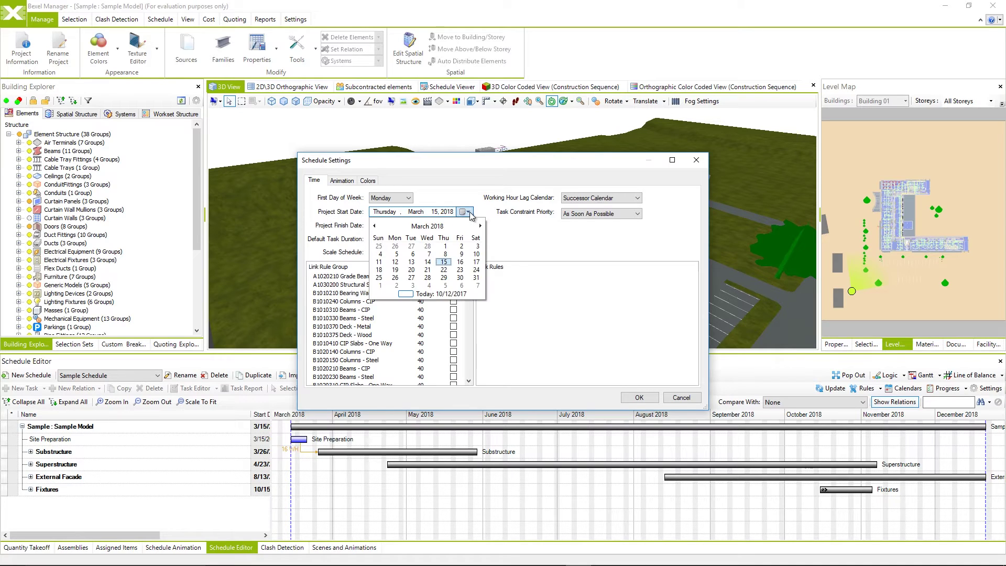
{"action": "left_click", "coordinate": [469, 212]}
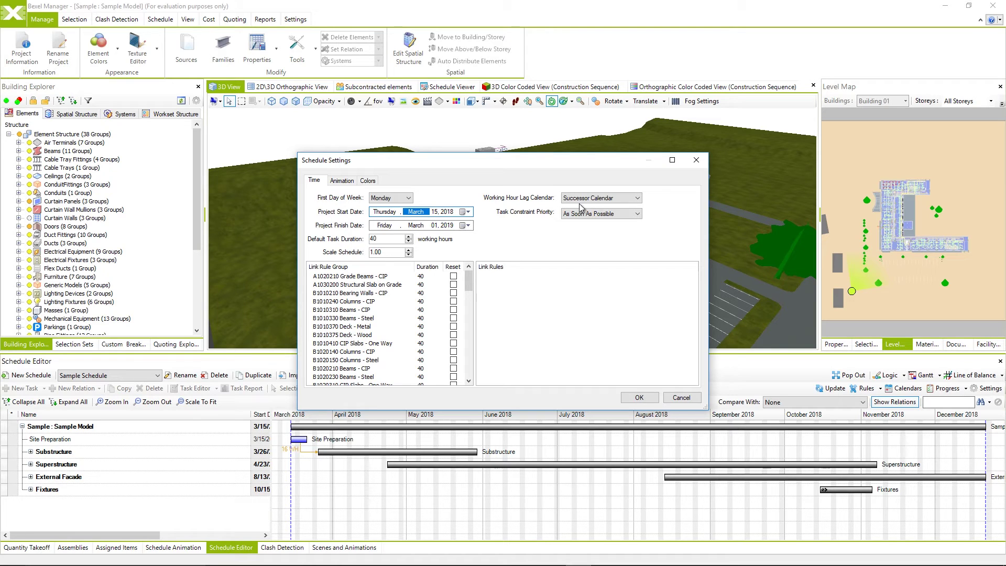
- Keep Successor Calendar as lag calendar and As Soon As Possible priority, then view Animation settings
{"action": "left_click", "coordinate": [638, 198]}
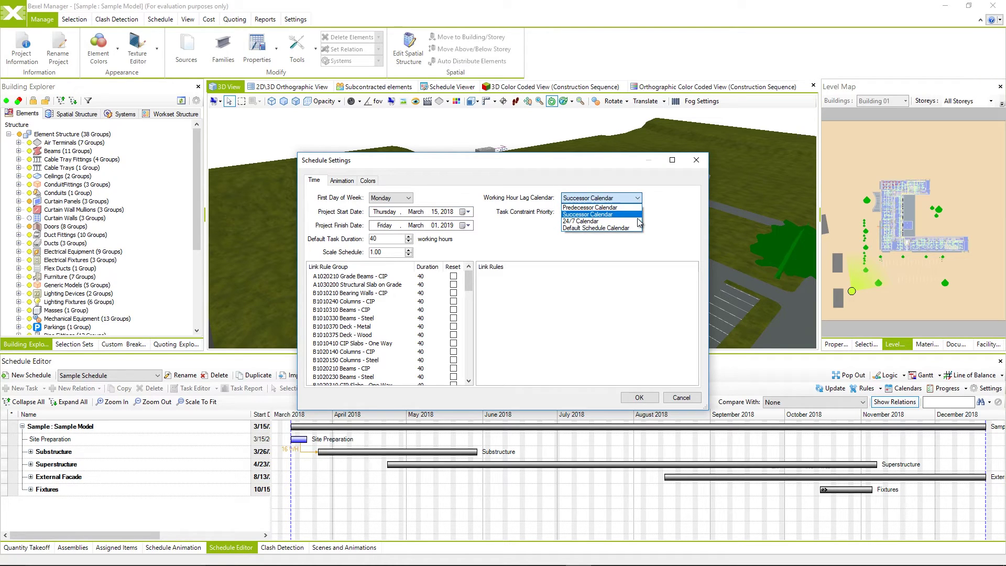
{"action": "left_click", "coordinate": [638, 244]}
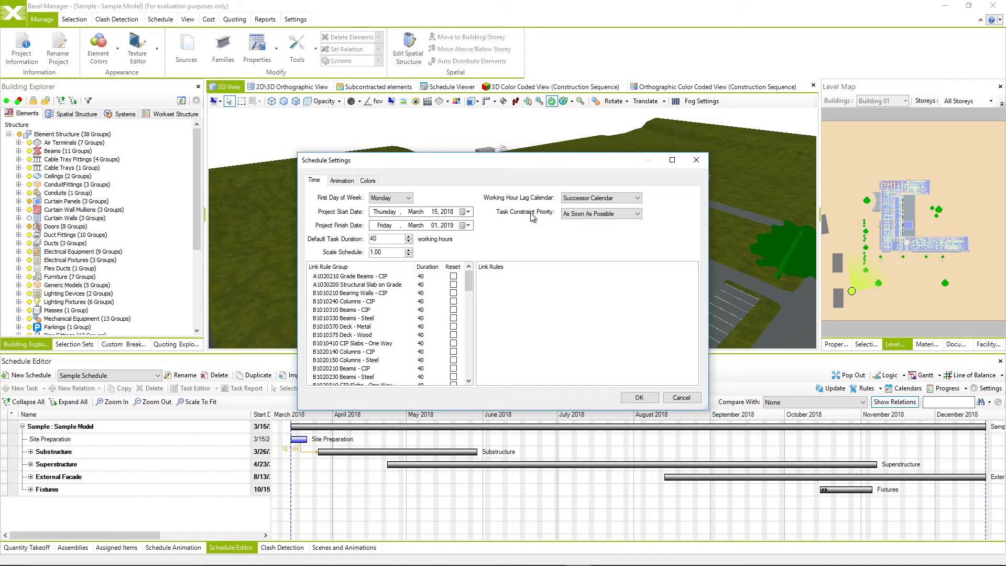
{"action": "left_click", "coordinate": [638, 214]}
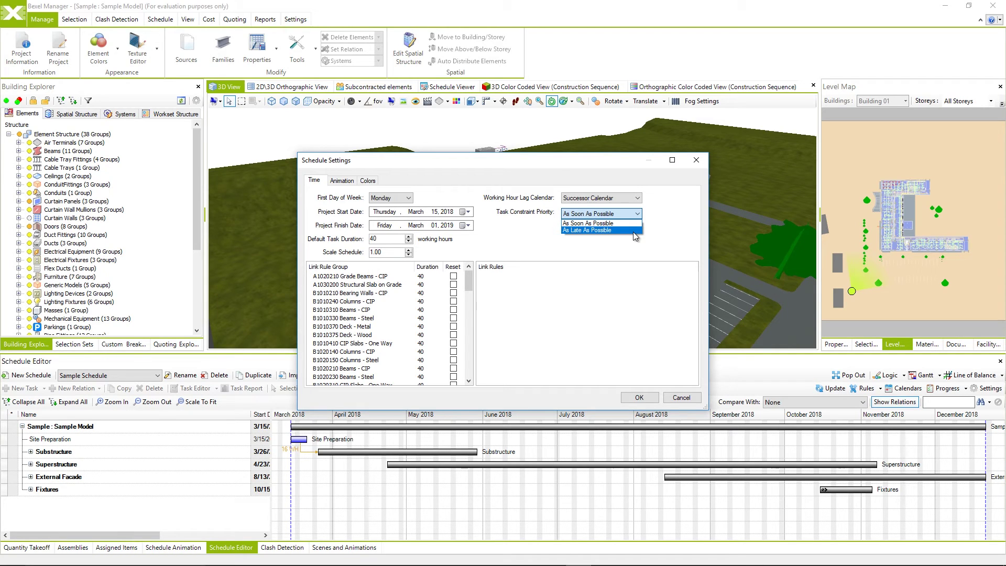
{"action": "left_click", "coordinate": [633, 246]}
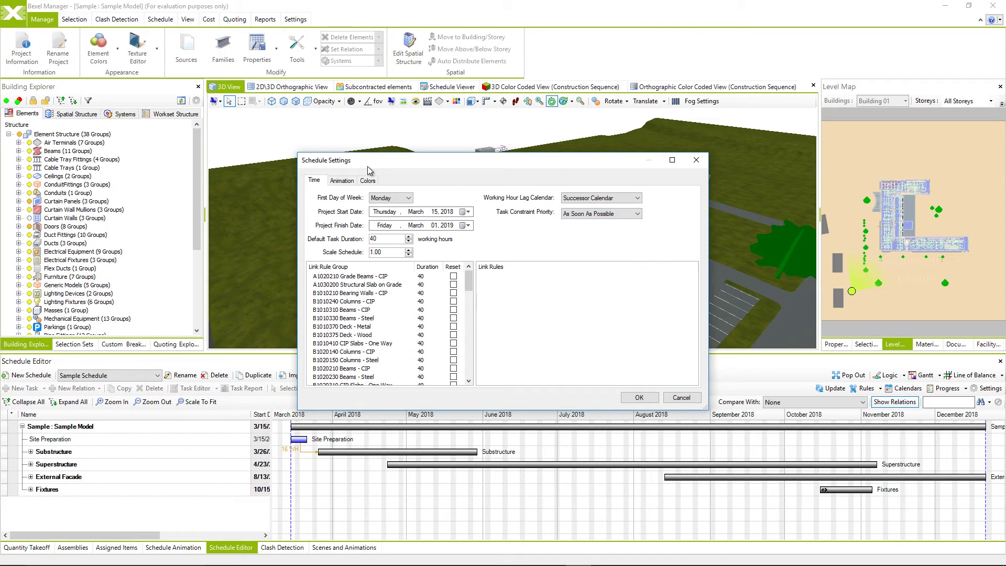
{"action": "left_click", "coordinate": [342, 181]}
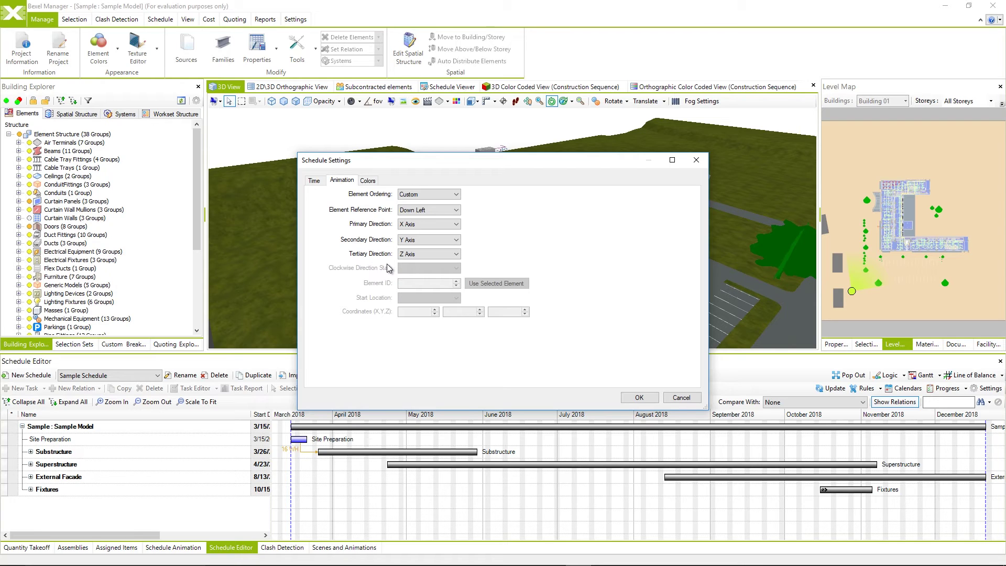
- On the Colors tab, list the Task Coloring System choices: Methodology and Link rules
{"action": "left_click", "coordinate": [364, 184]}
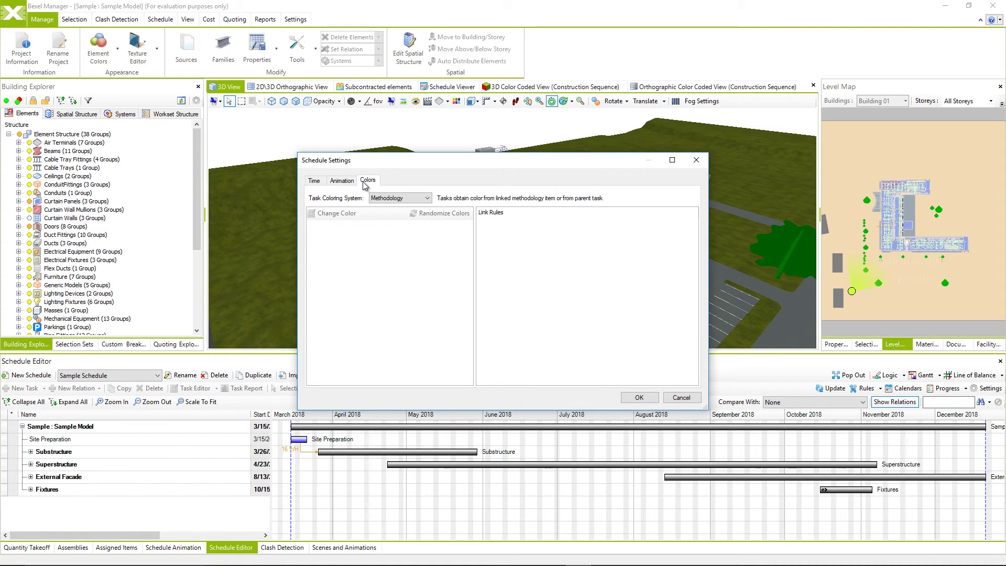
{"action": "left_click", "coordinate": [427, 199]}
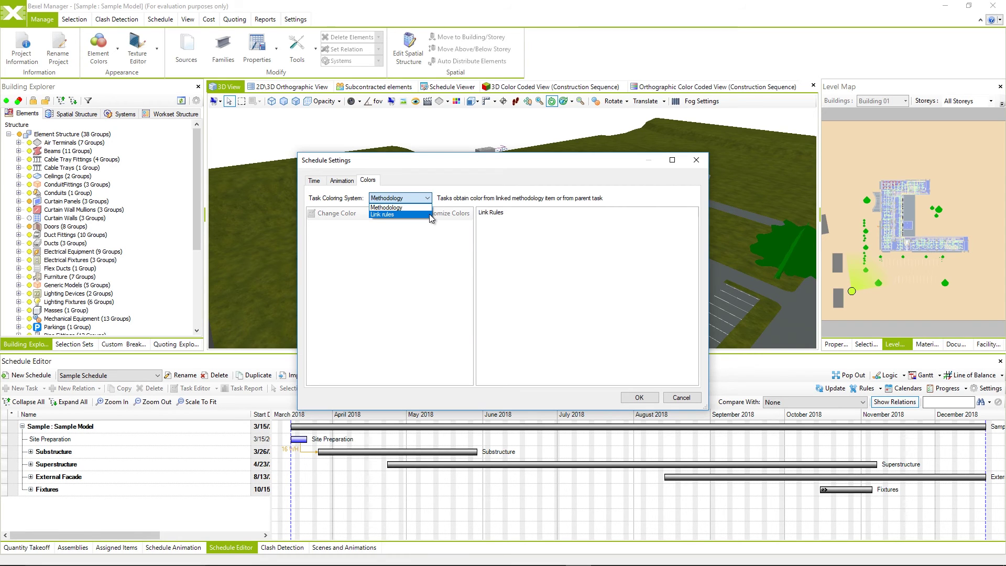
- Color tasks by Link rules, make B1010240 Columns - CIP orange, then randomize all group colors
{"action": "left_click", "coordinate": [429, 214]}
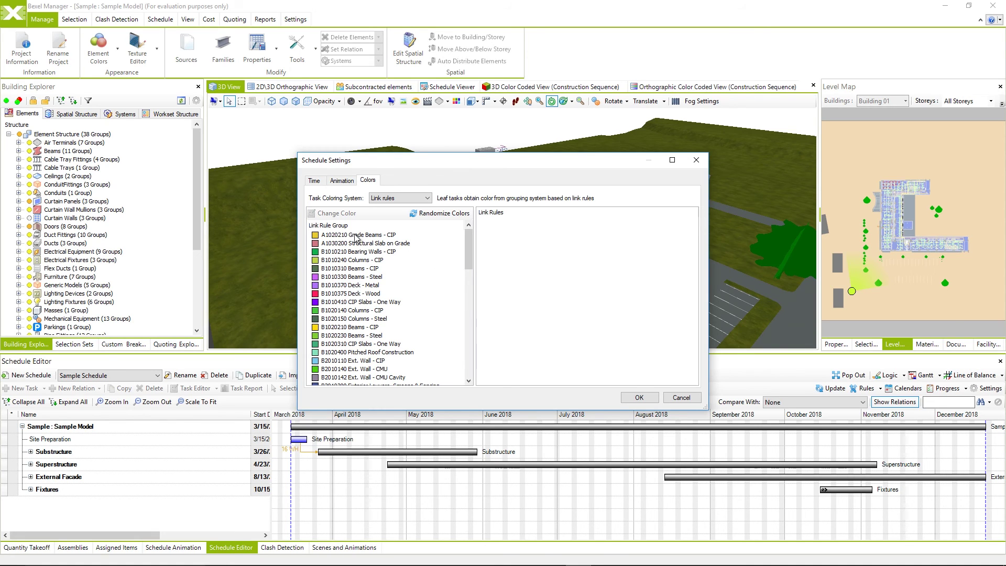
{"action": "left_click", "coordinate": [352, 262]}
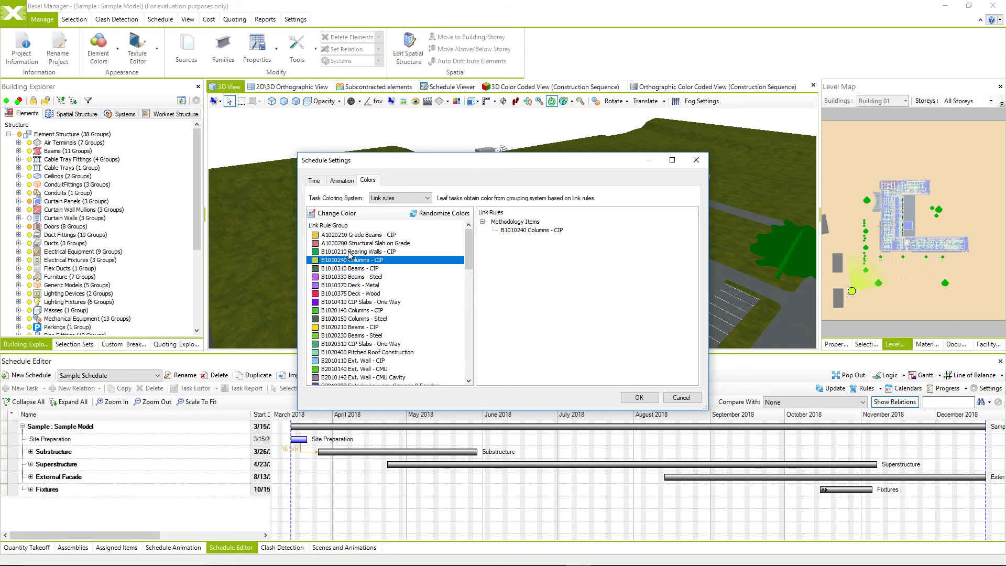
{"action": "left_click", "coordinate": [348, 217]}
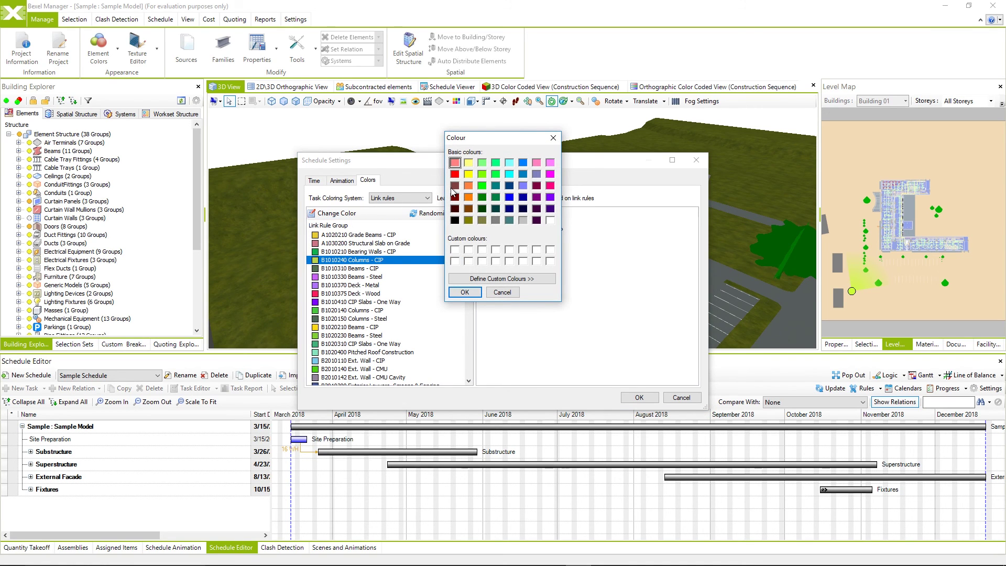
{"action": "left_click", "coordinate": [468, 198]}
{"action": "left_click", "coordinate": [464, 292]}
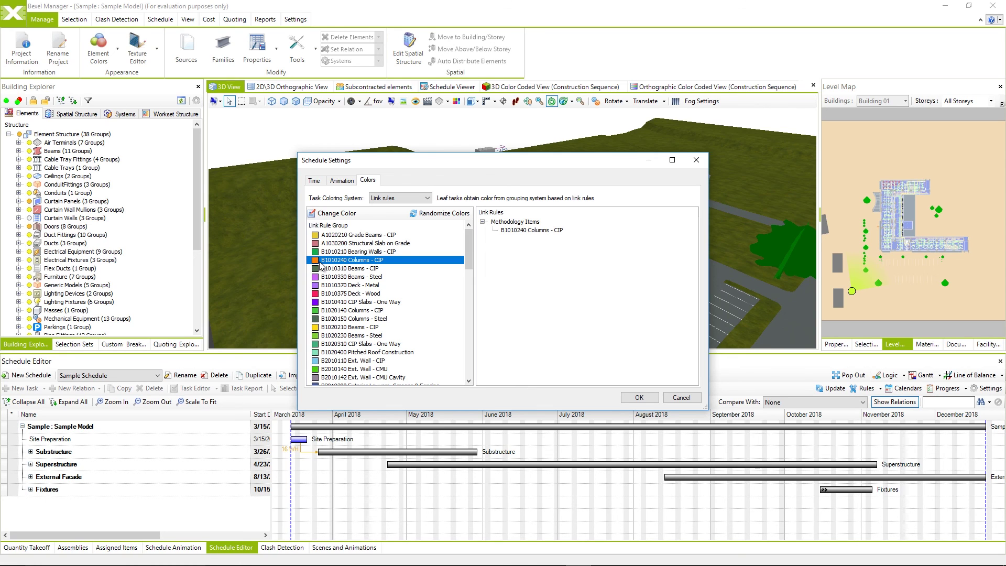
{"action": "left_click", "coordinate": [449, 215]}
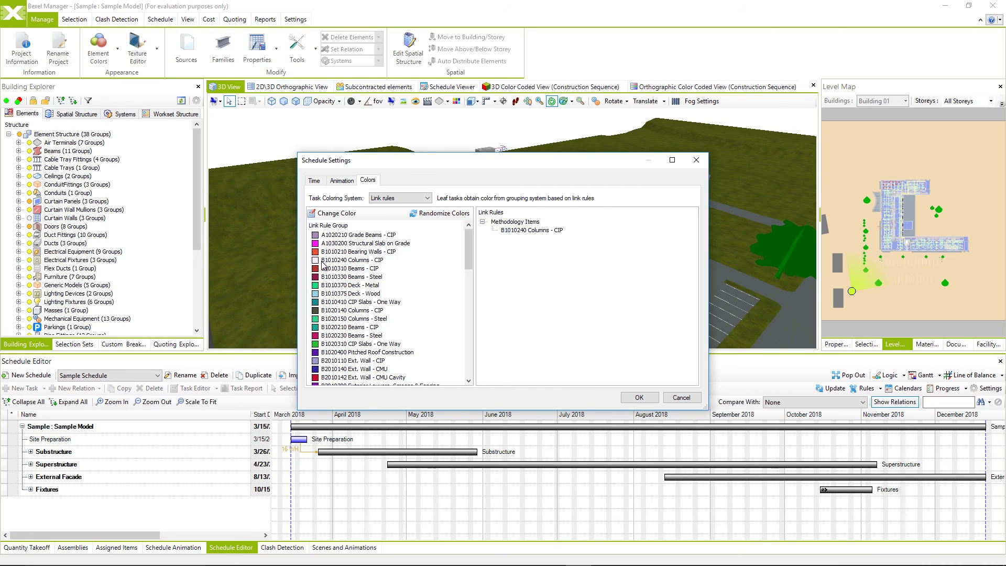